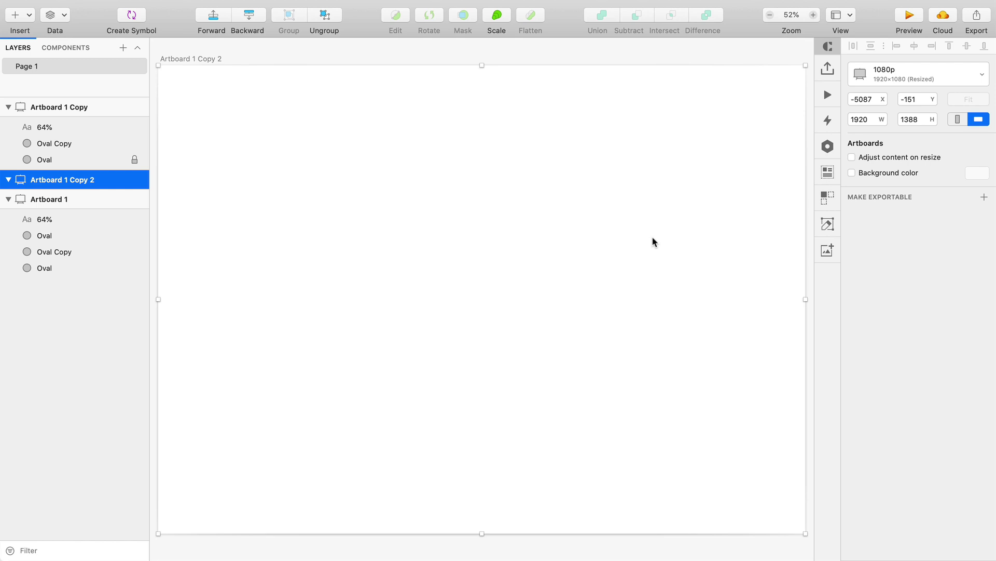
# Draw a circle, centre it on the artboard, and give it no fill and a 40-wide border.
pyautogui.press('o')
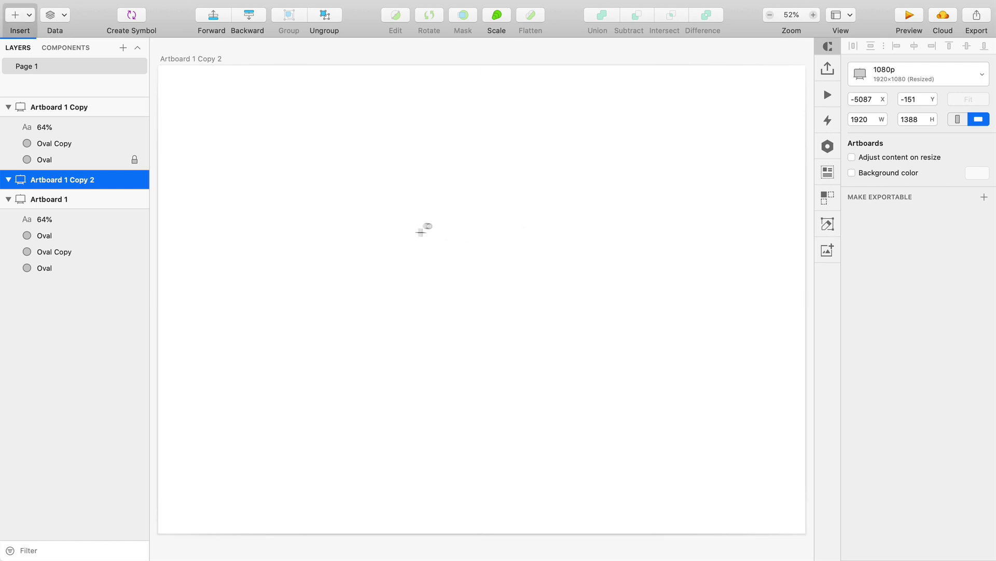
pyautogui.moveTo(414, 229); pyautogui.dragTo(560, 375)
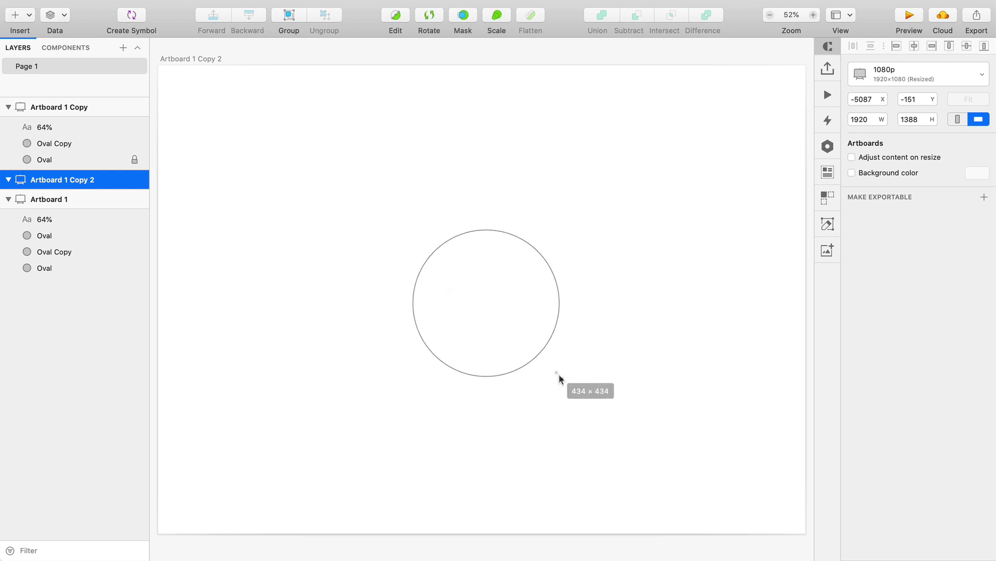
pyautogui.moveTo(498, 293)
pyautogui.mouseDown()
pyautogui.moveTo(507, 312)
pyautogui.moveTo(492, 309)
pyautogui.mouseUp()
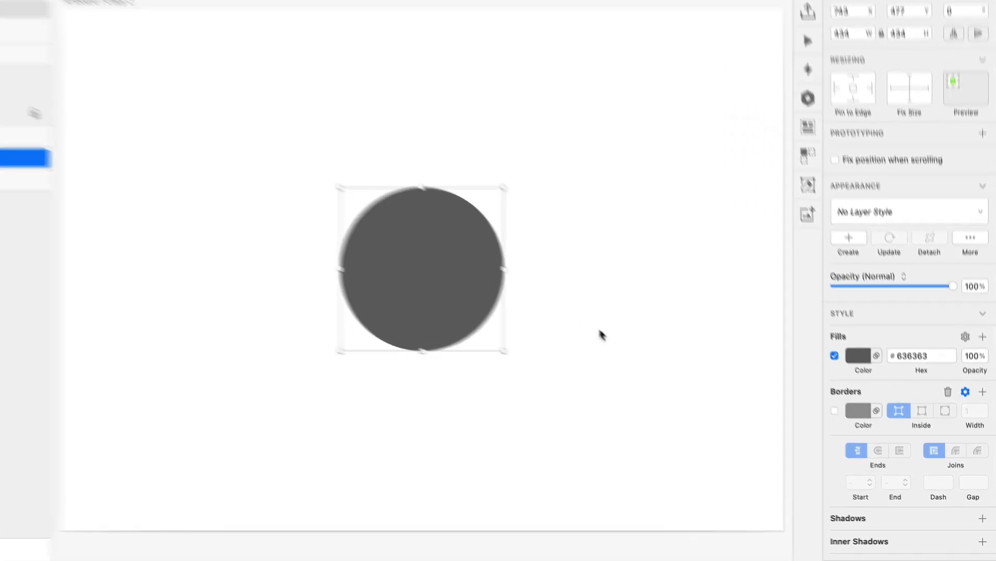
pyautogui.click(808, 322)
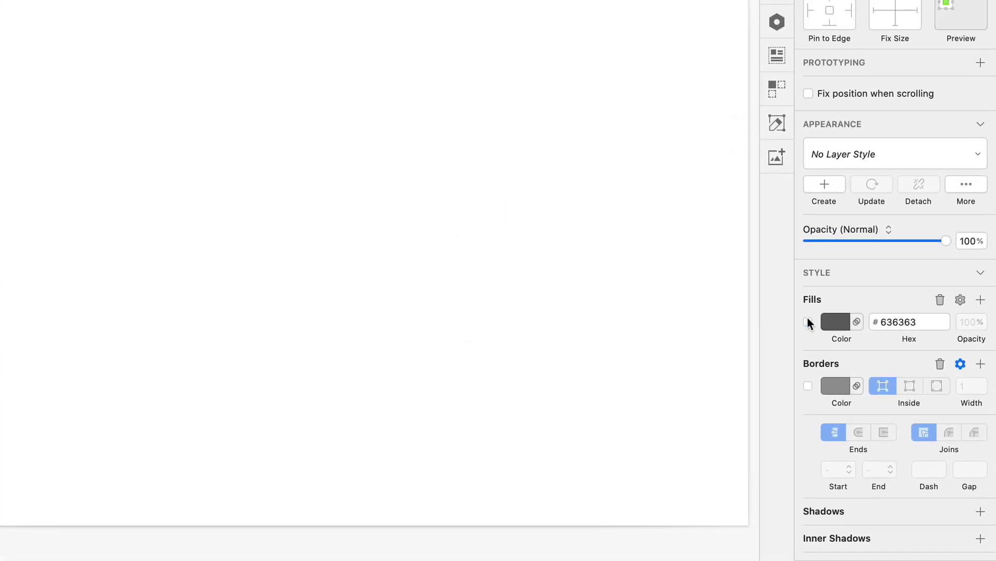
pyautogui.click(808, 386)
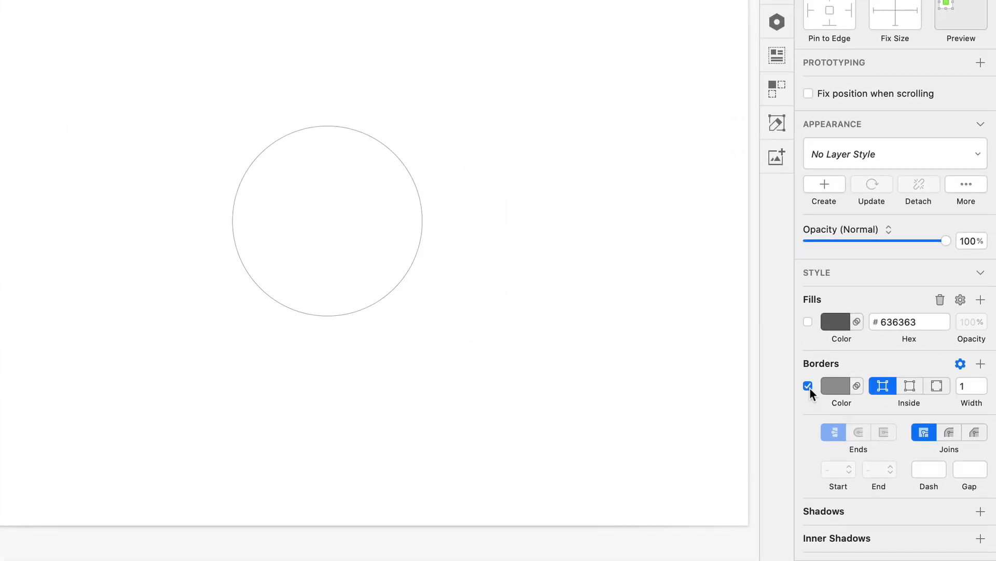
pyautogui.click(974, 384)
pyautogui.hotkey('shift', 'Up')
pyautogui.hotkey('shift', 'Up')
pyautogui.hotkey('shift', 'Up')
pyautogui.hotkey('shift', 'Up')
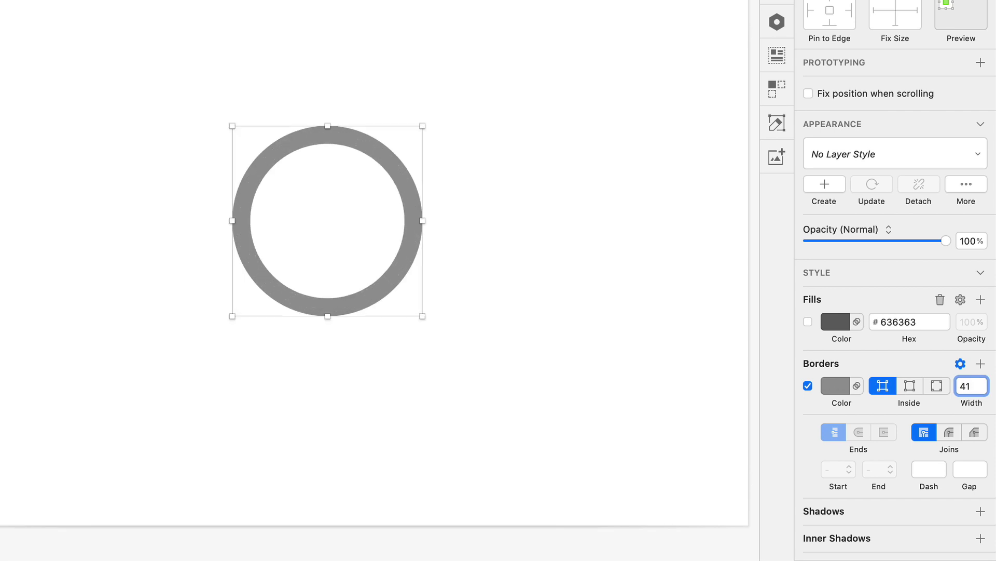
pyautogui.press('Down')
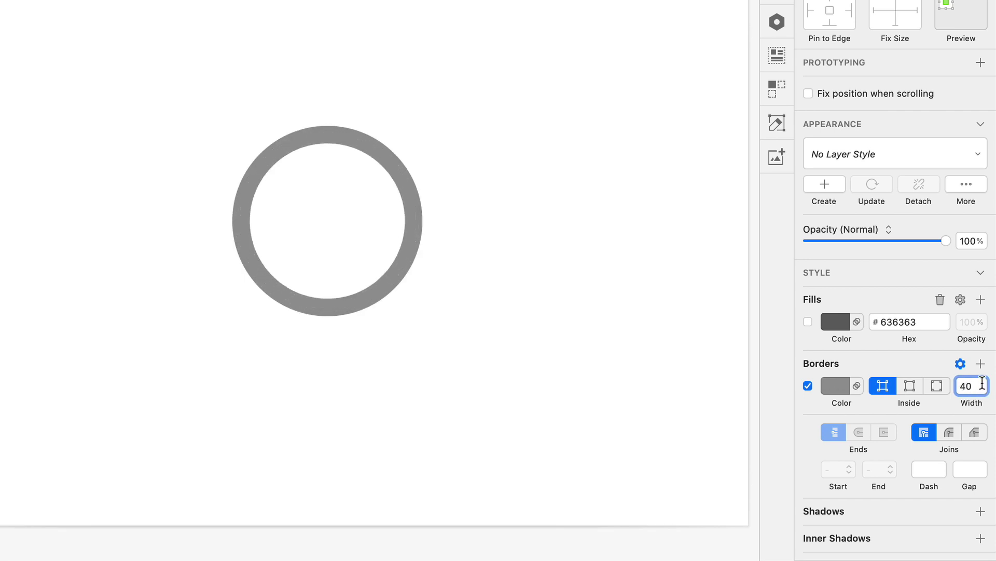
# Make the ring's border colour light blue (#6CC6FB).
pyautogui.click(836, 385)
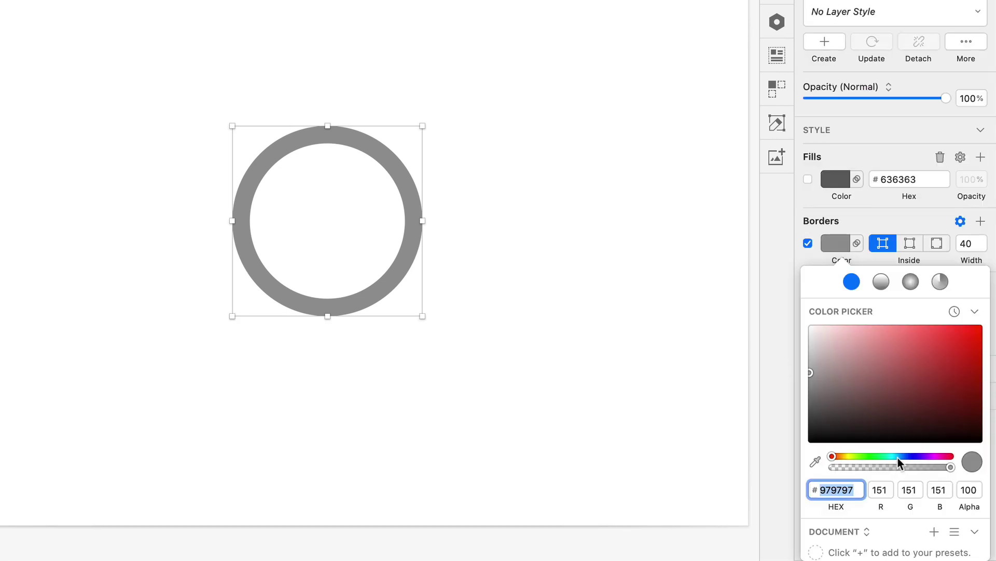
pyautogui.moveTo(899, 457); pyautogui.dragTo(900, 457)
pyautogui.moveTo(905, 327); pyautogui.dragTo(907, 328)
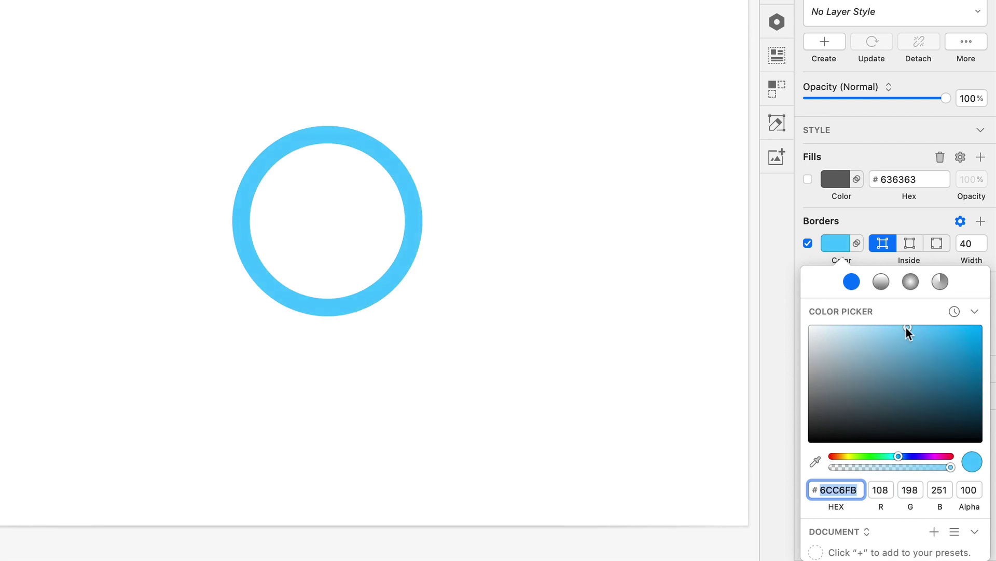
pyautogui.click(820, 242)
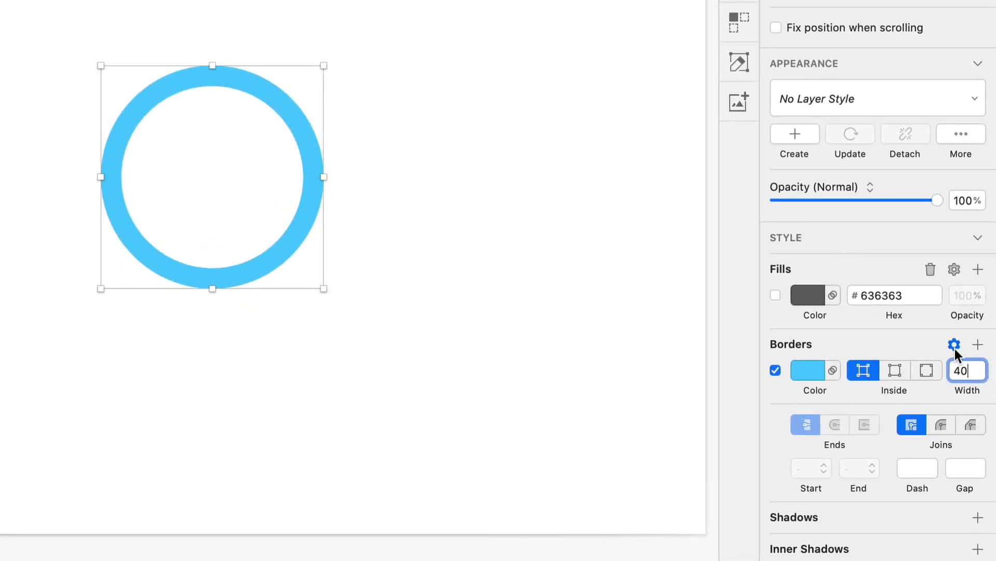
# Set the border's dash gap to 9999 and scrub Dash up to 1083, leaving a partial arc.
pyautogui.click(955, 346)
pyautogui.click(955, 346)
pyautogui.click(955, 347)
pyautogui.click(954, 347)
pyautogui.click(967, 471)
pyautogui.write('9999')
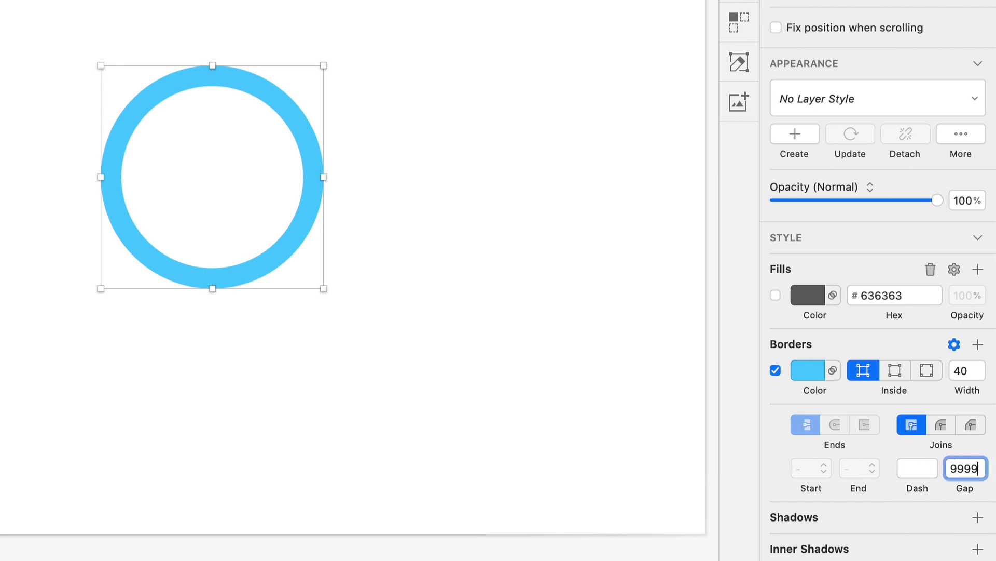
pyautogui.press('Return')
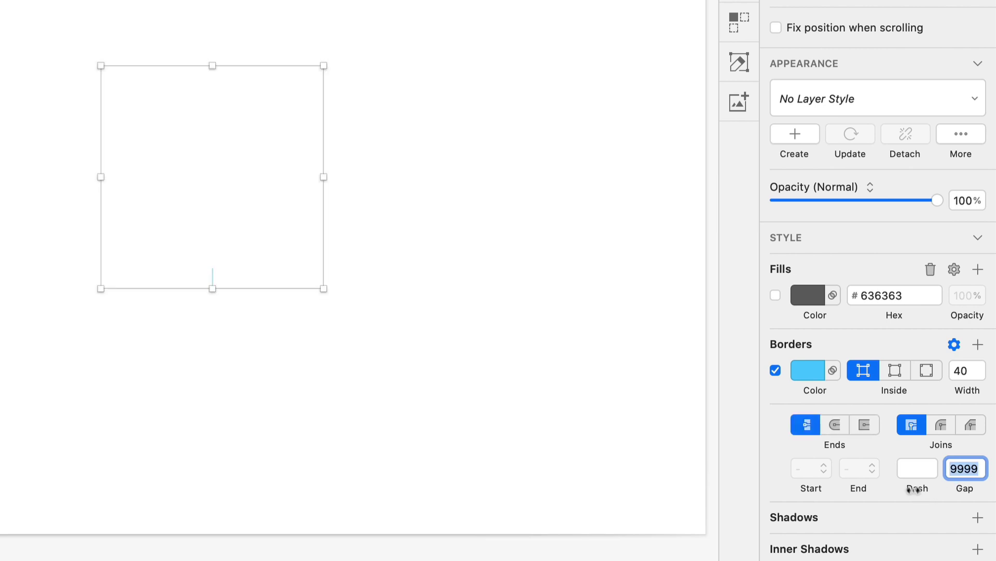
pyautogui.moveTo(911, 488); pyautogui.dragTo(995, 486)
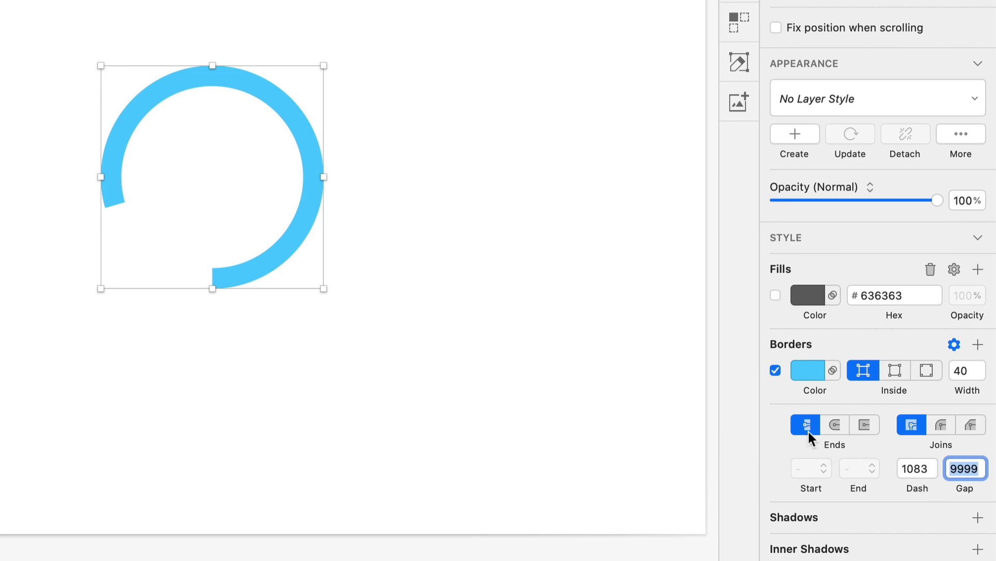
# Give the arc round end caps and keep the border at Center after trying Outside.
pyautogui.click(830, 424)
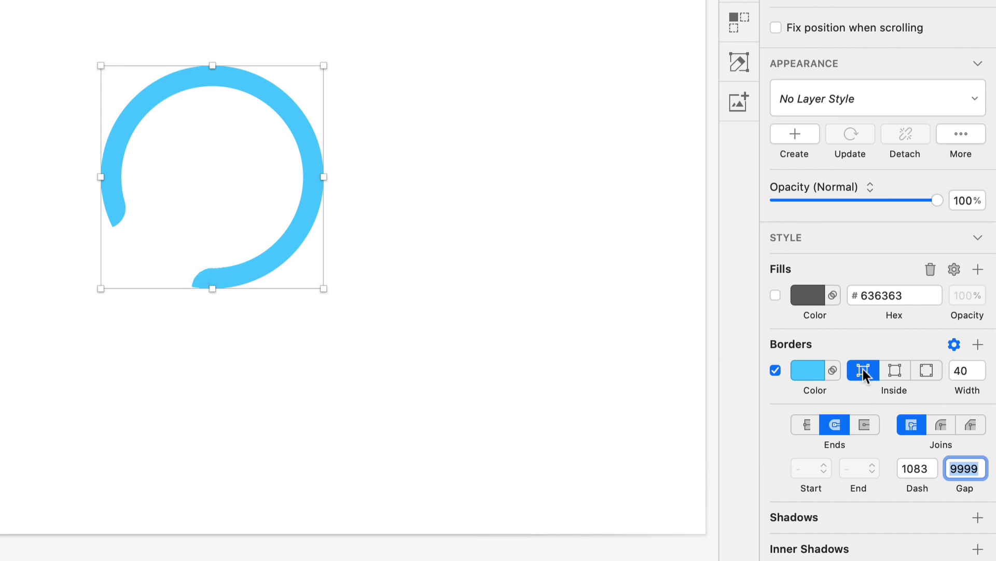
pyautogui.click(899, 371)
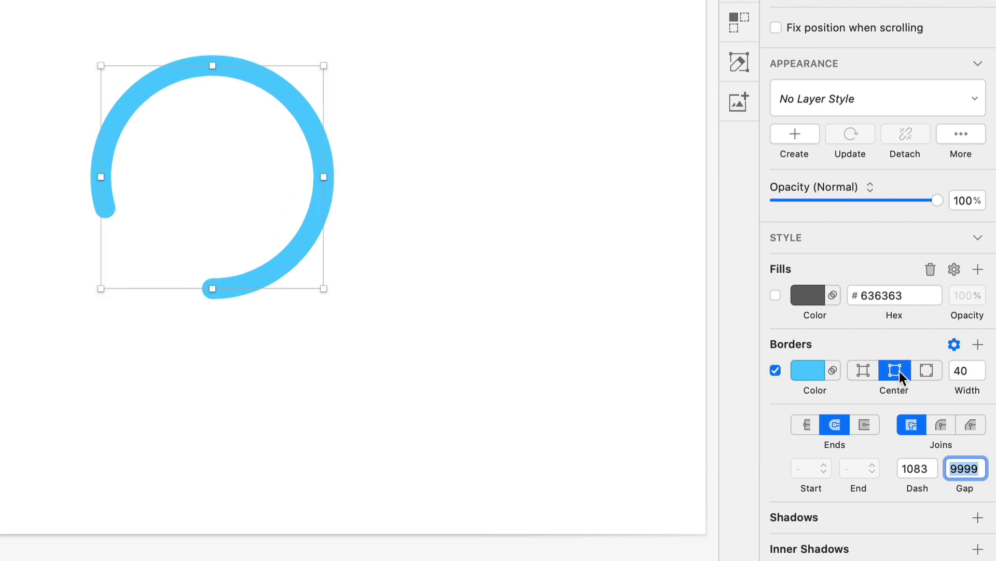
pyautogui.click(926, 369)
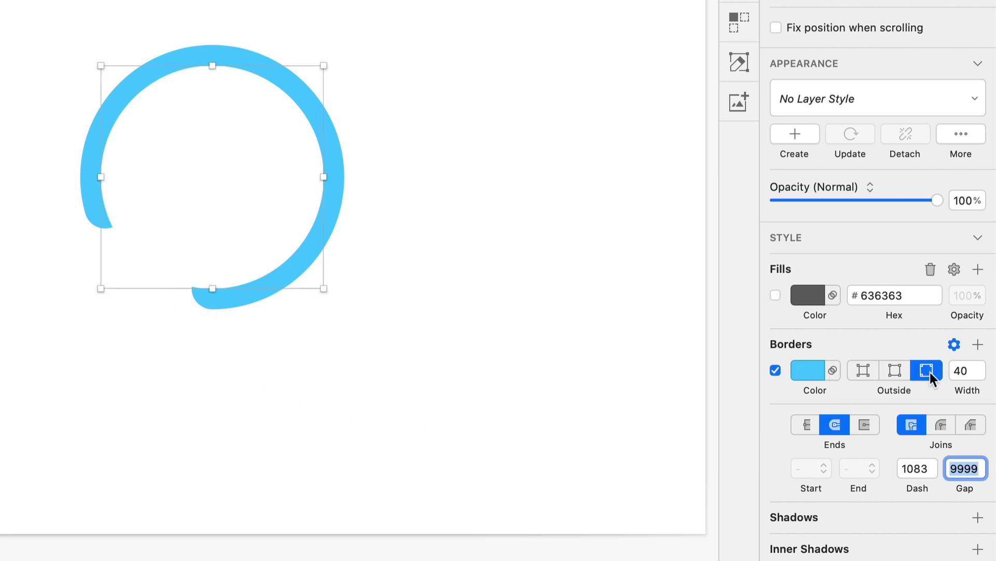
pyautogui.click(889, 370)
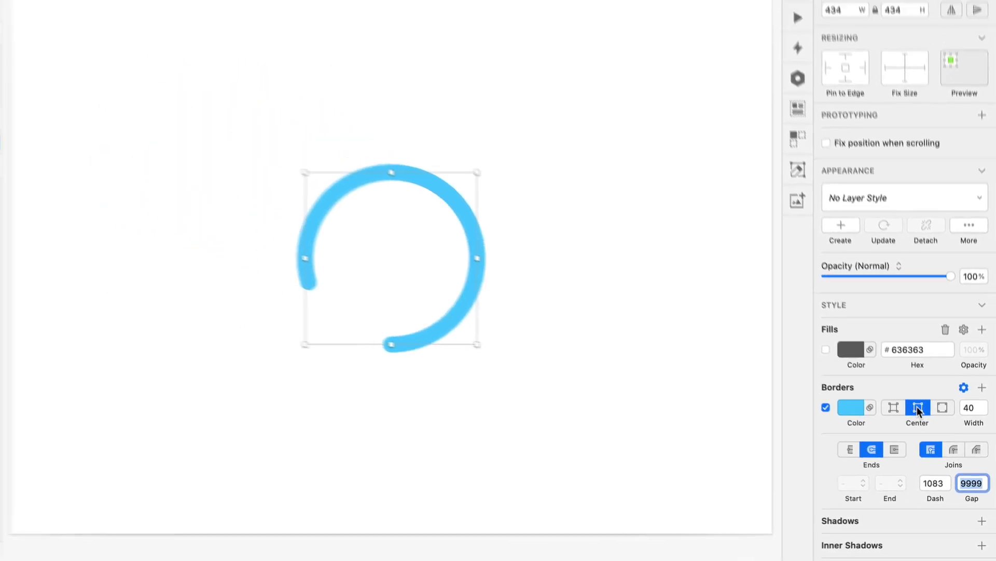
# Deselect the arc and select the Oval Copy ring on Artboard 1 Copy.
pyautogui.click(625, 367)
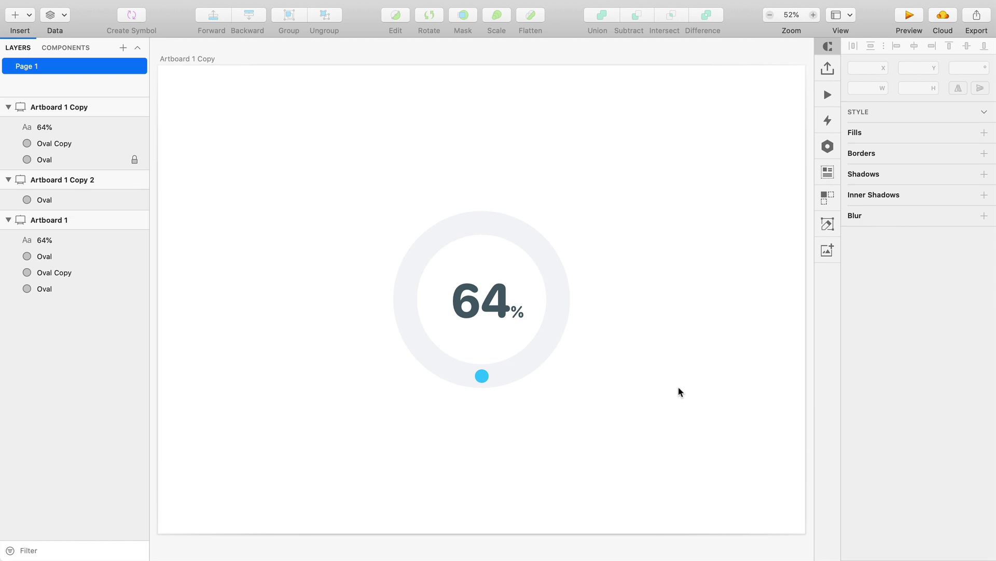
pyautogui.click(481, 374)
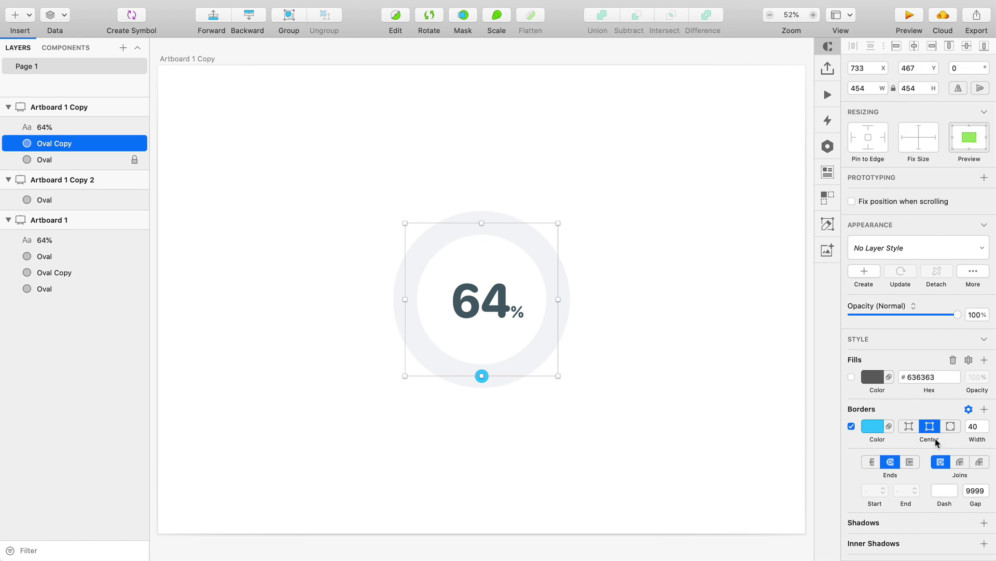
# Enter .64*454*pi as Oval Copy's dash length, giving 912.82 for a 64% arc.
pyautogui.scroll(-3, 949, 488)
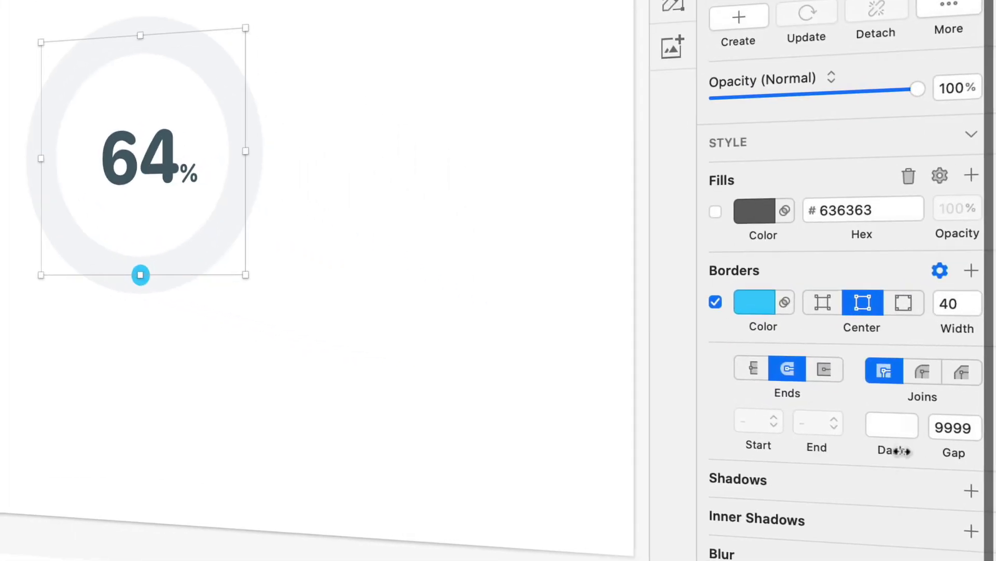
pyautogui.click(889, 426)
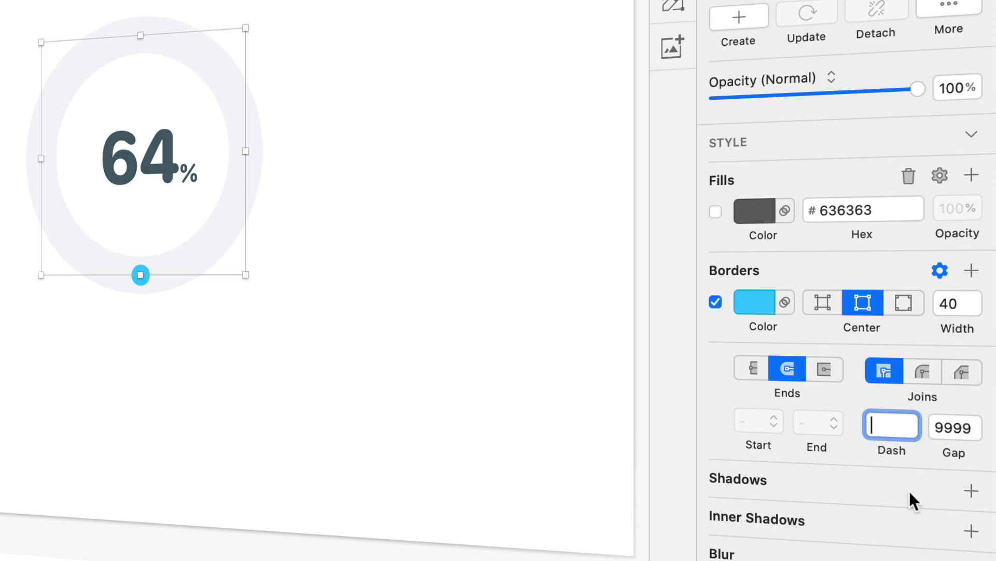
pyautogui.write('.64*')
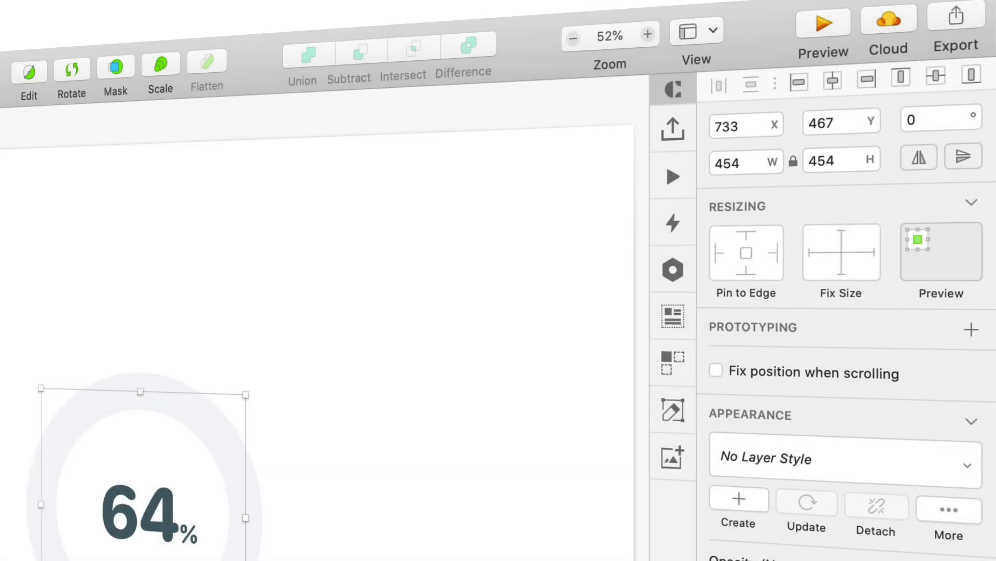
pyautogui.write('454')
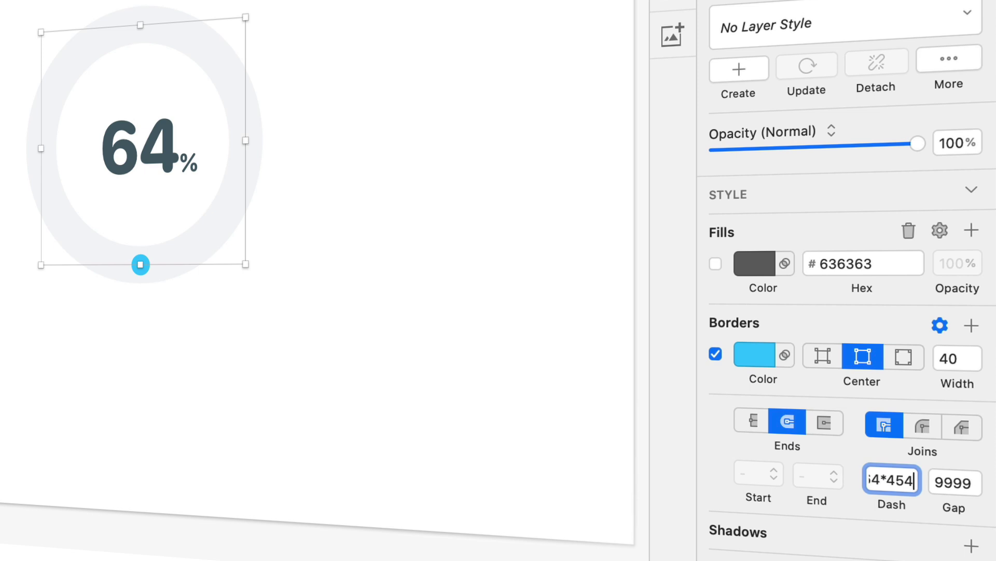
pyautogui.write('*pi')
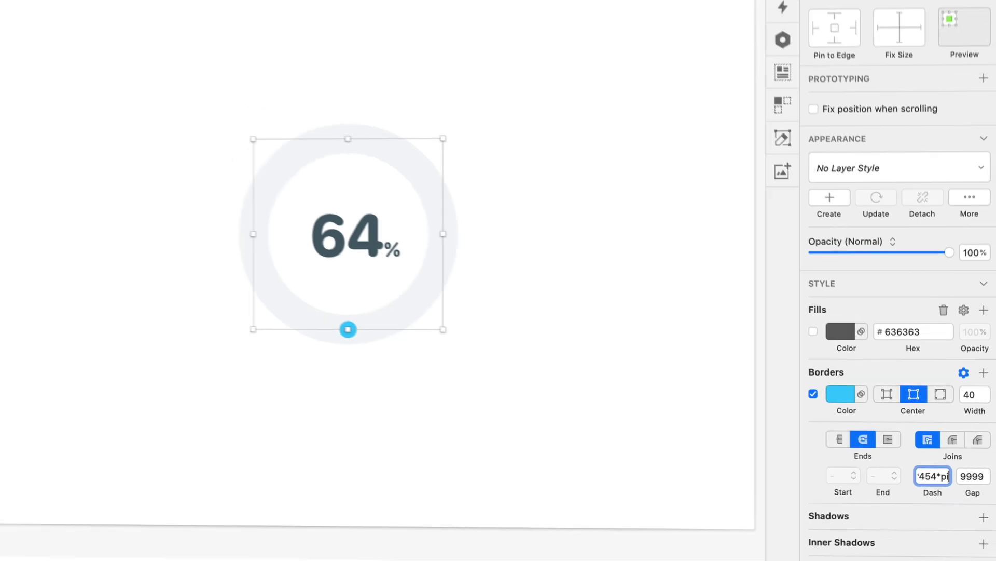
pyautogui.press('Return')
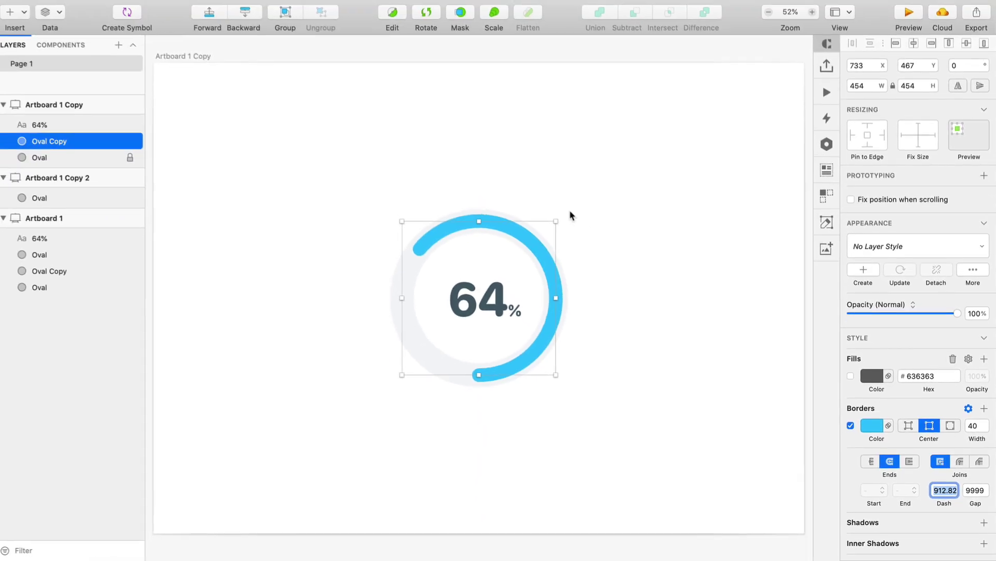
pyautogui.moveTo(556, 221); pyautogui.dragTo(677, 196)
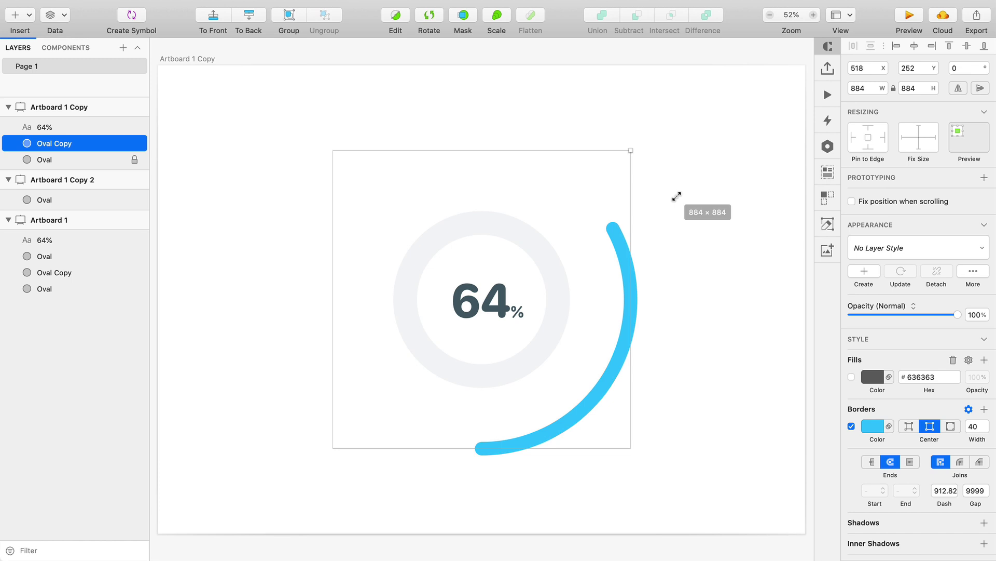
pyautogui.moveTo(677, 196); pyautogui.dragTo(676, 196)
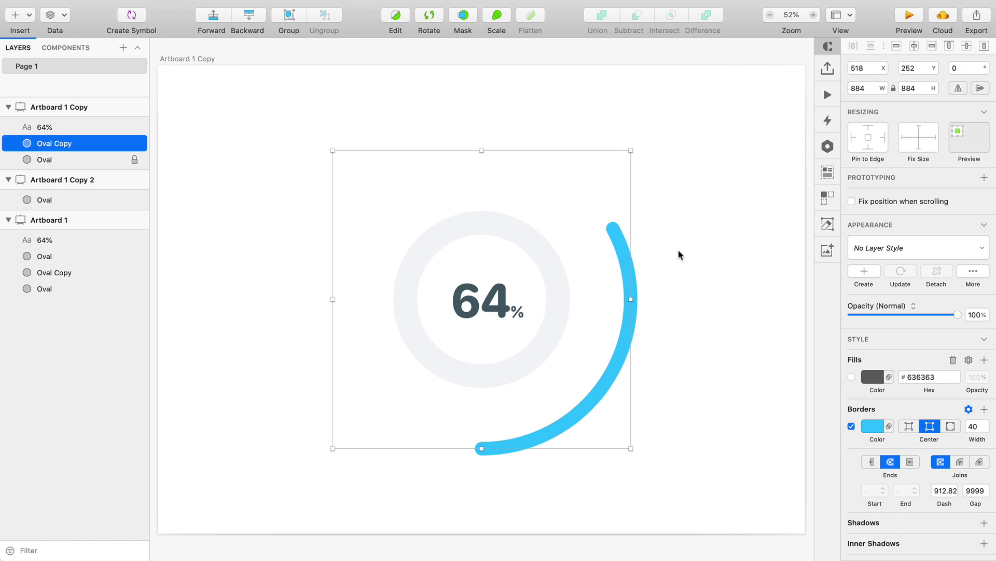
pyautogui.hotkey('ctrl', 'z')
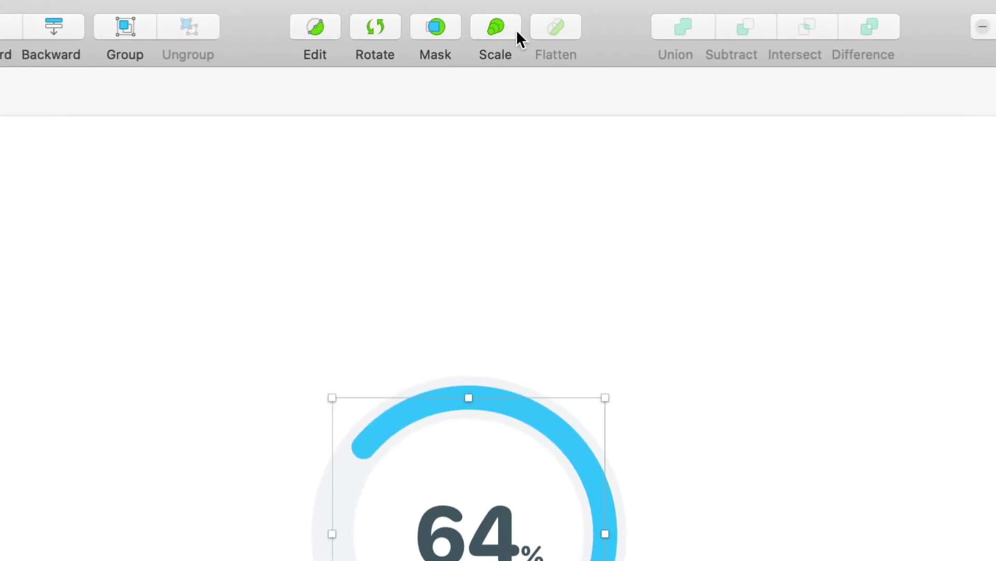
# Scale Oval Copy proportionally to 160%, making it 726 × 726 with a 64-wide border.
pyautogui.click(509, 27)
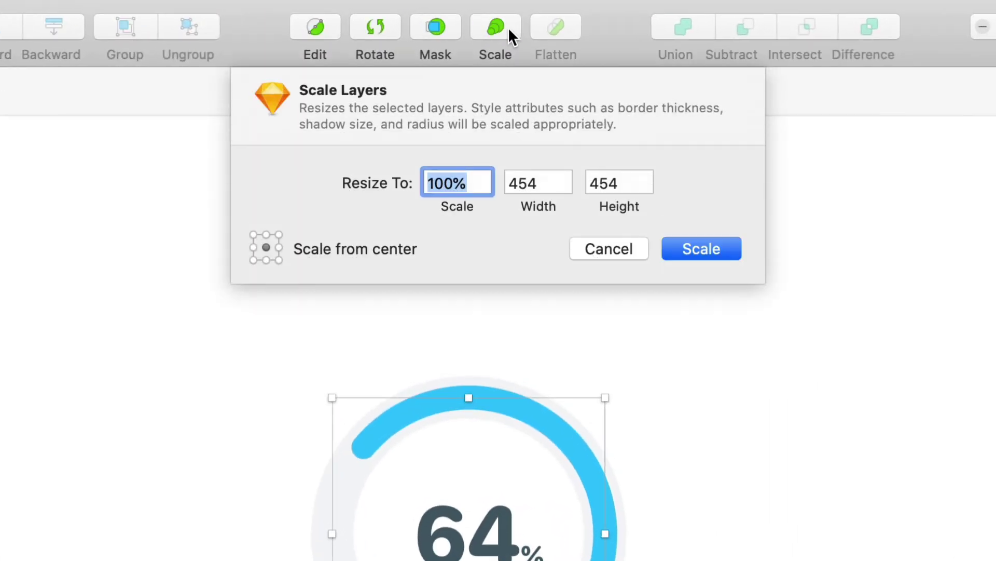
pyautogui.hotkey('shift', 'Up')
pyautogui.hotkey('shift', 'Up')
pyautogui.hotkey('shift', 'Up')
pyautogui.hotkey('shift', 'Up')
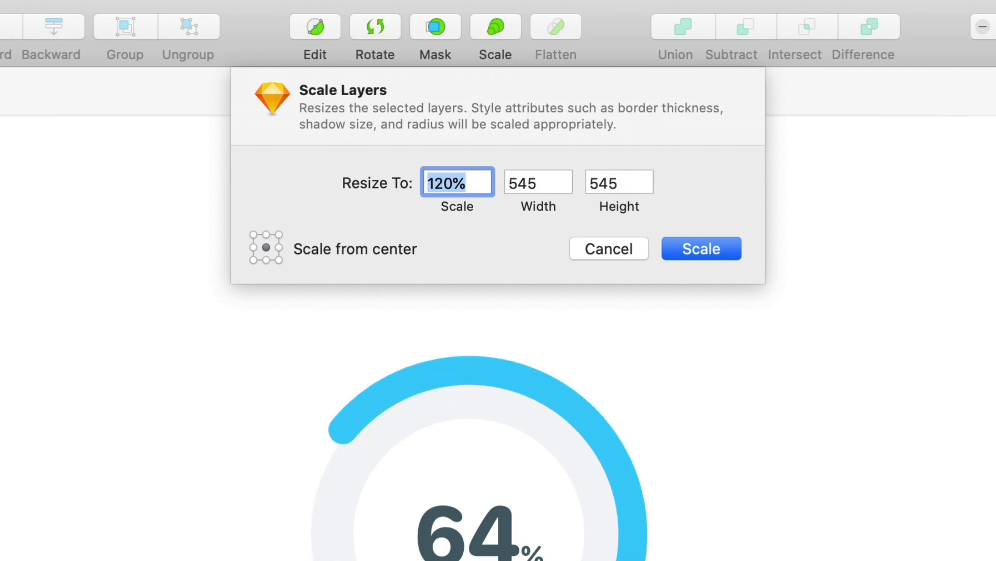
pyautogui.hotkey('shift', 'Up')
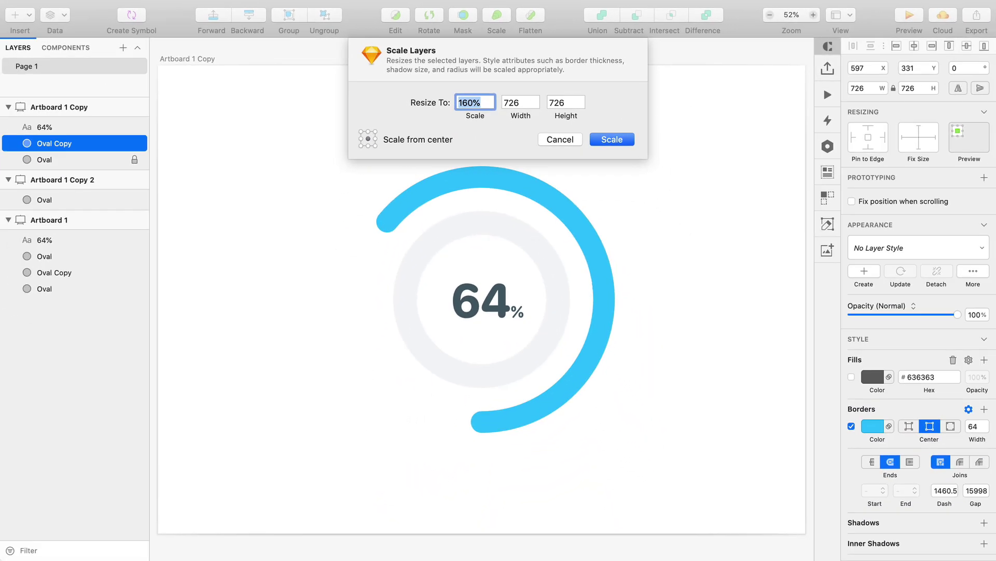
pyautogui.hotkey('shift', 'Up')
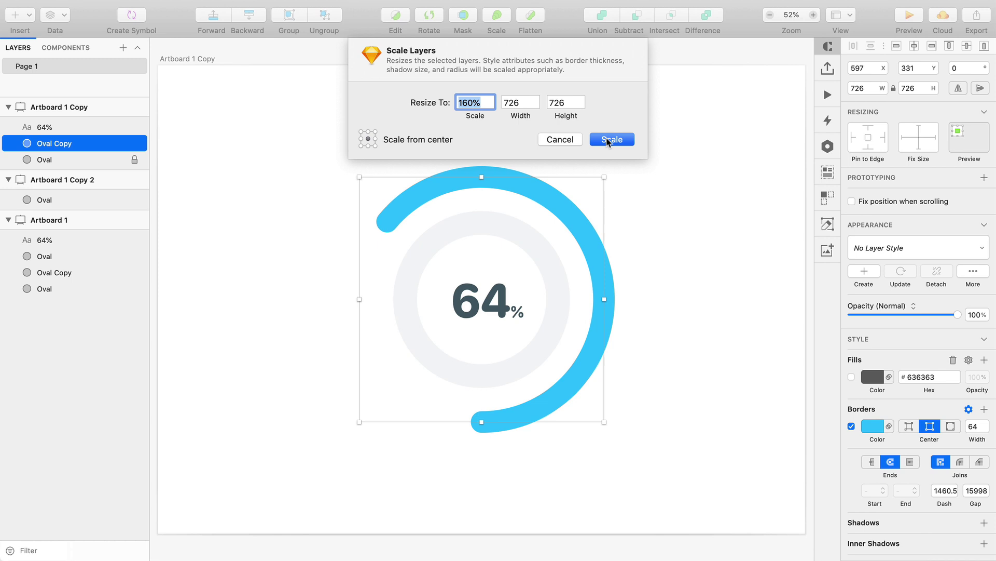
pyautogui.click(608, 142)
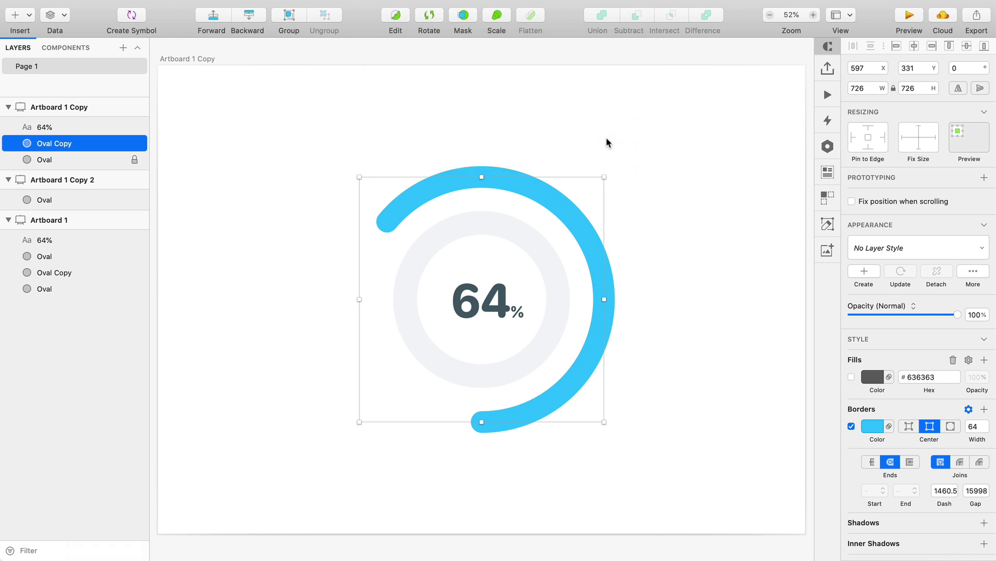
# Change Oval Copy's border width from 64 back to 40.
pyautogui.click(975, 427)
pyautogui.write('40')
pyautogui.press('Return')
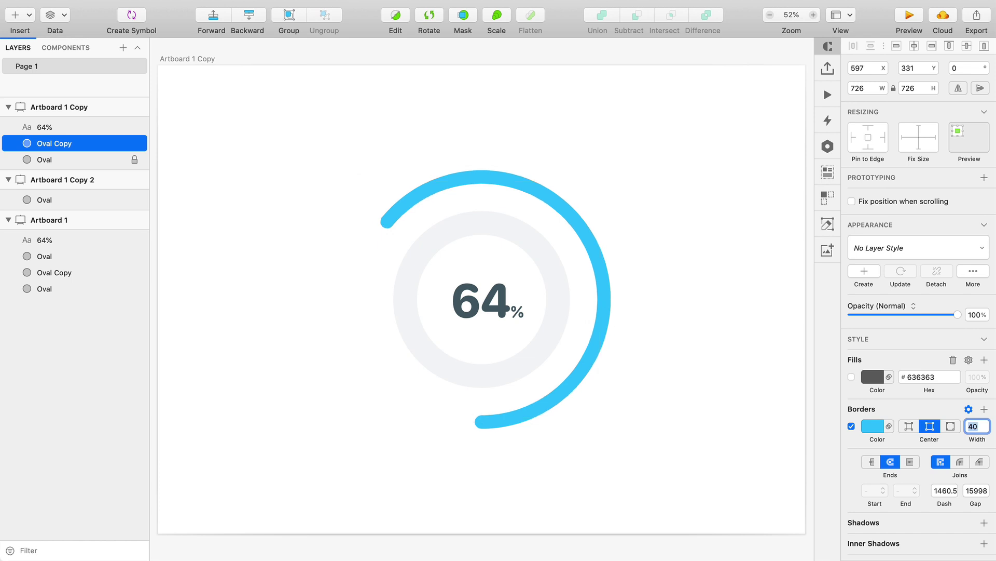